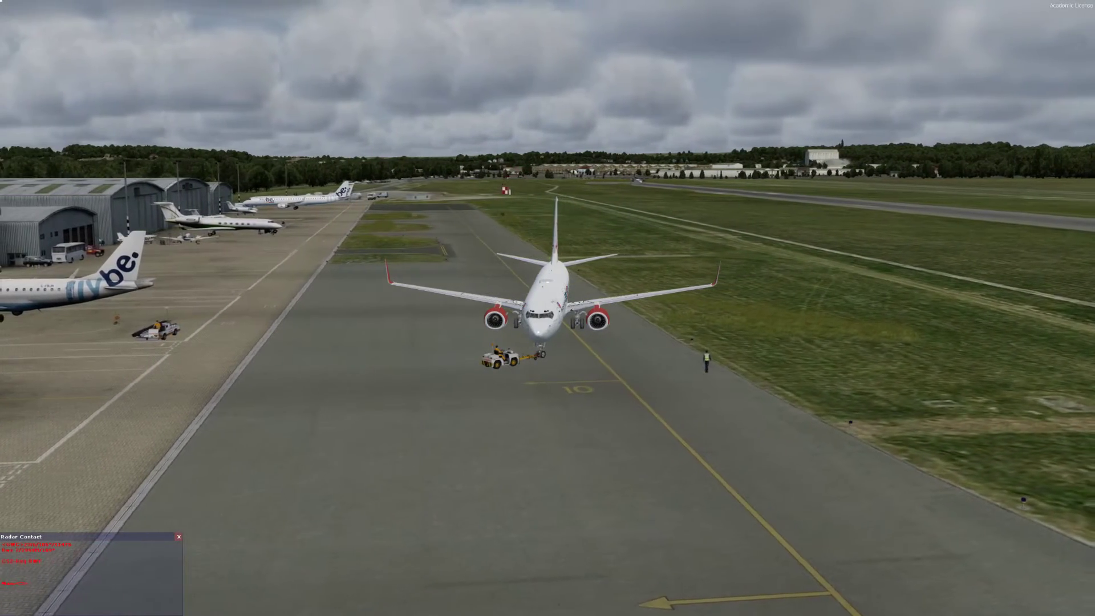
Zoom the spot view in and out around the towed 737, then switch to the virtual cockpit
key(shift+5)
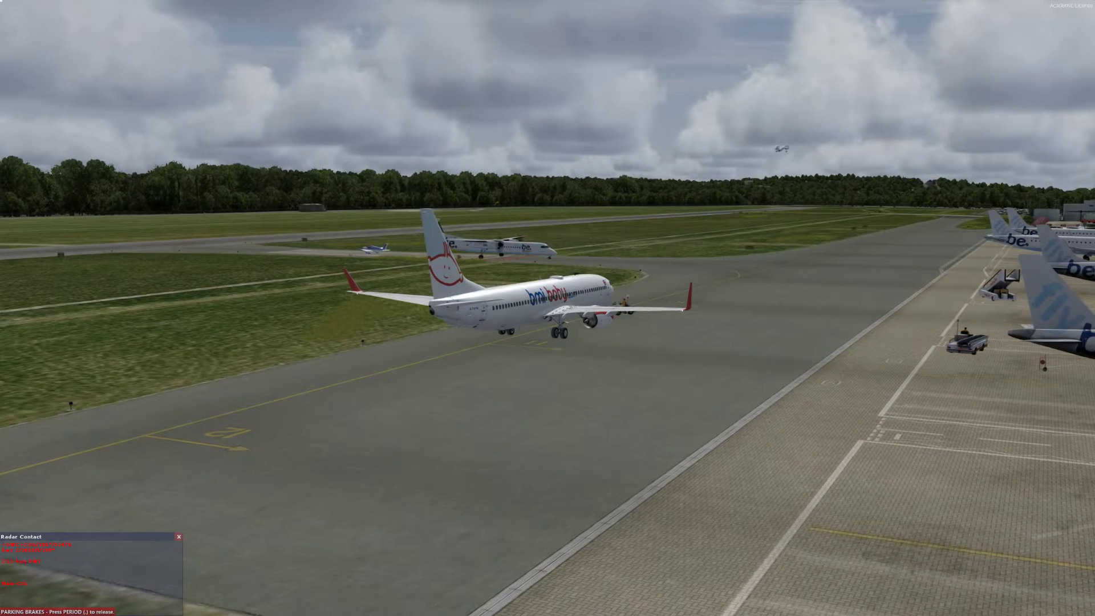
key(equal)
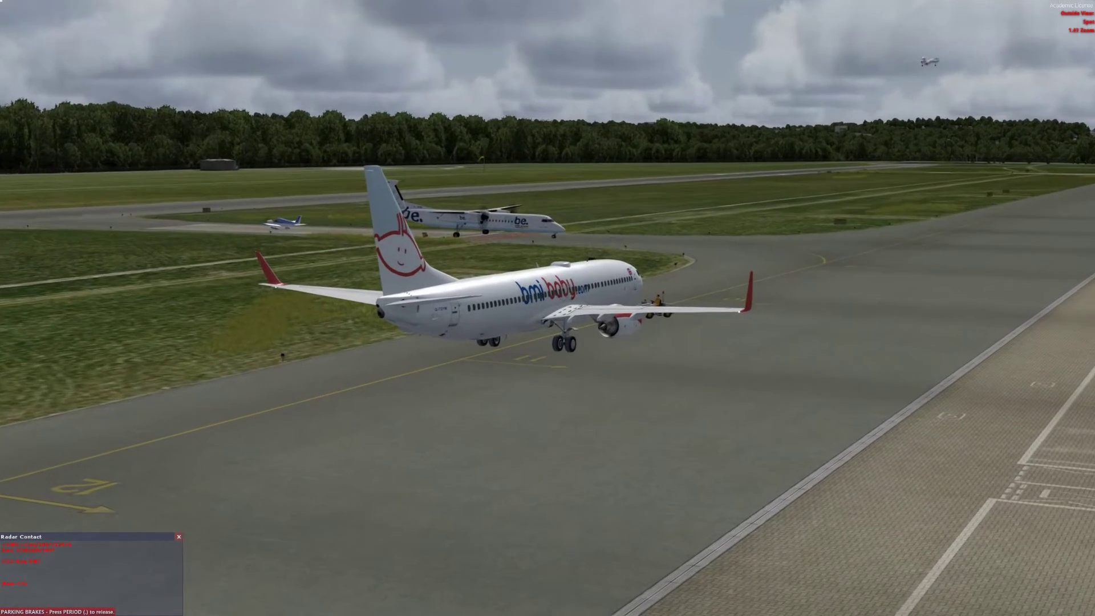
key(equal)
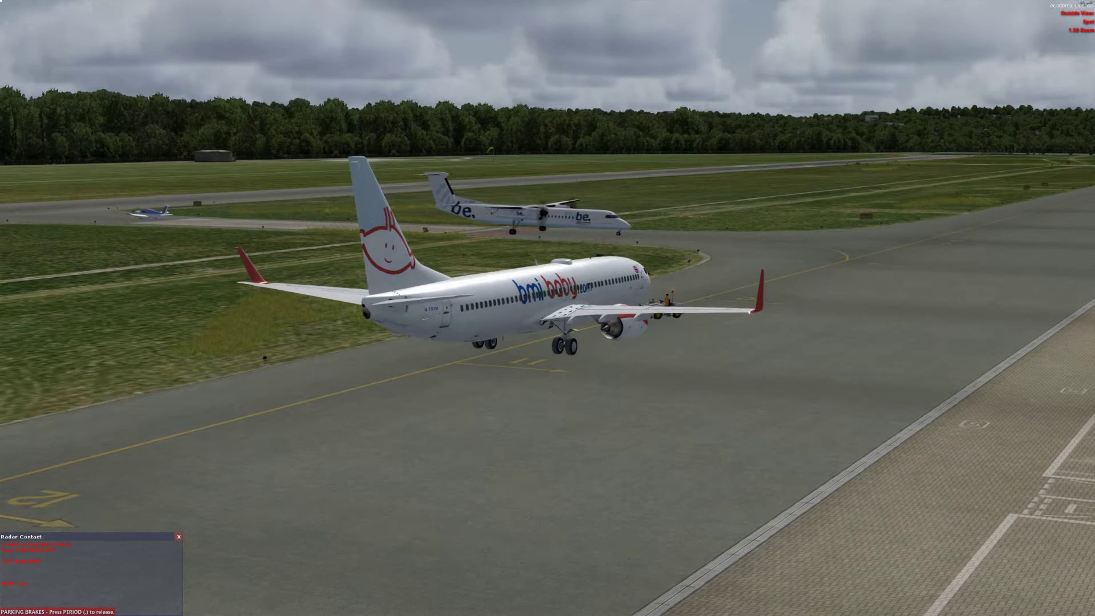
key(minus)
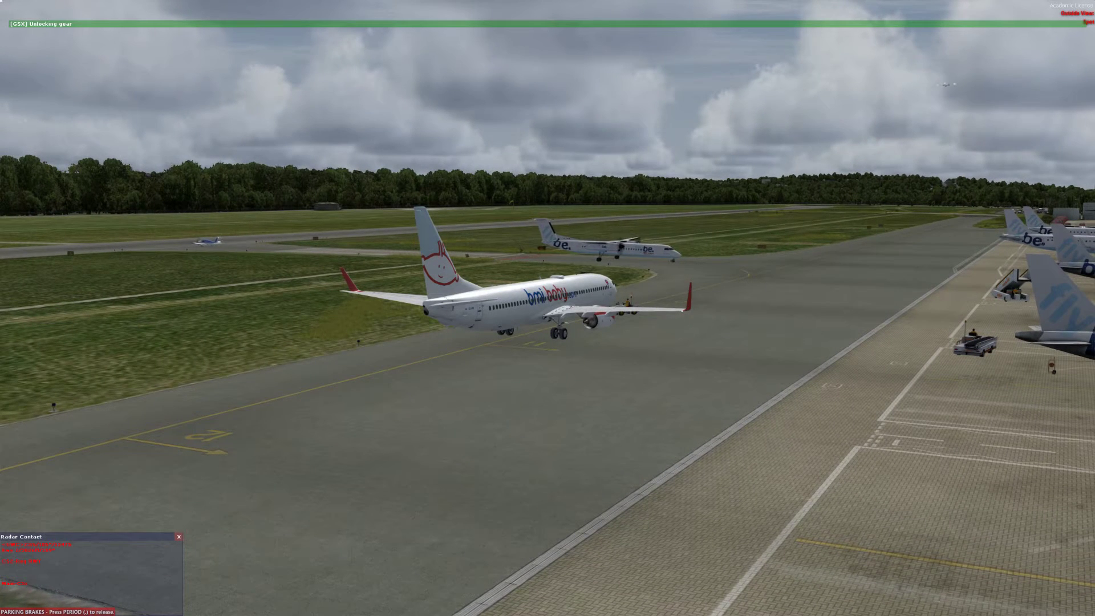
key(equal)
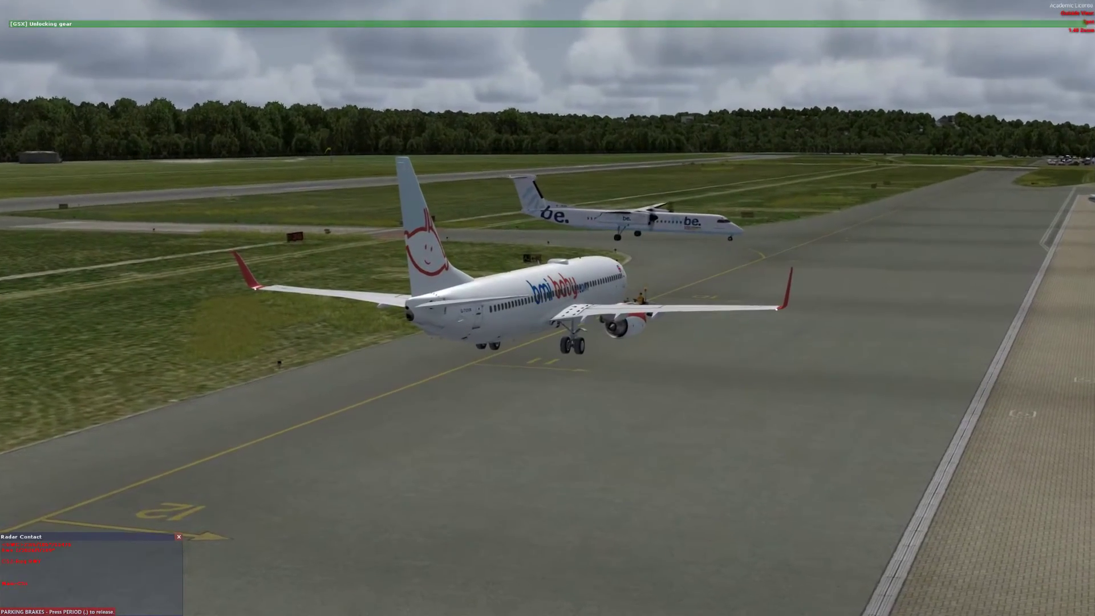
key(s)
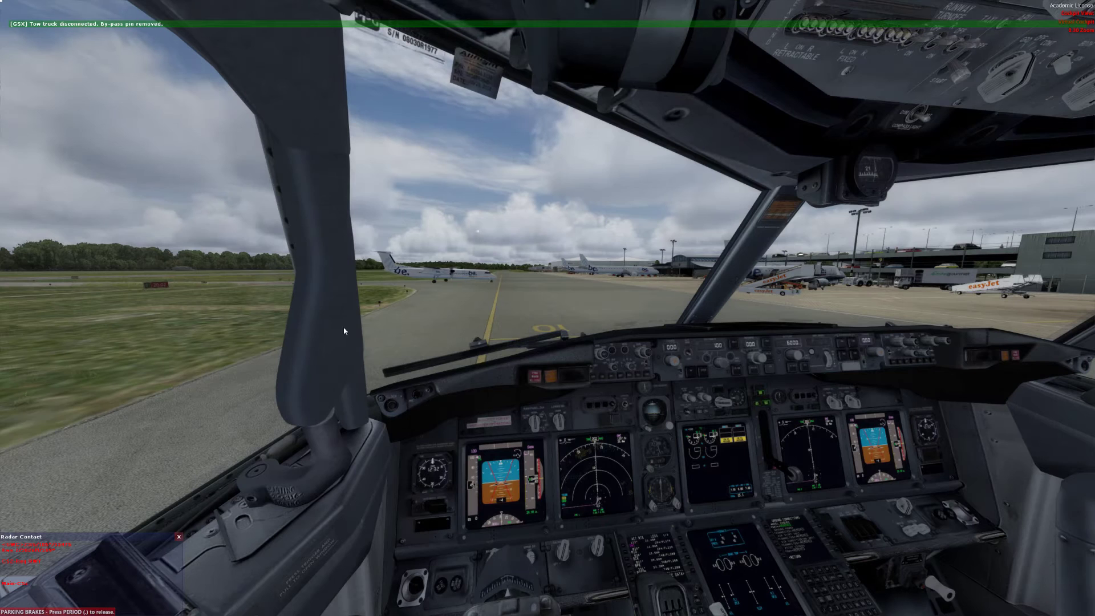
Bring the captain's yoke into view, then pop out and close the navigation display
click(343, 358)
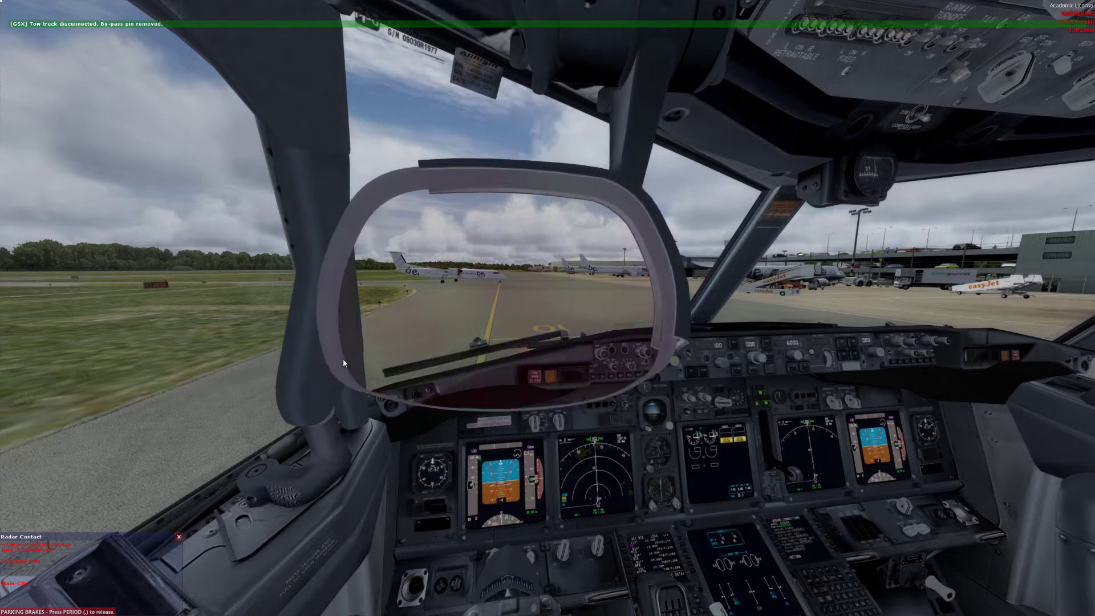
click(594, 465)
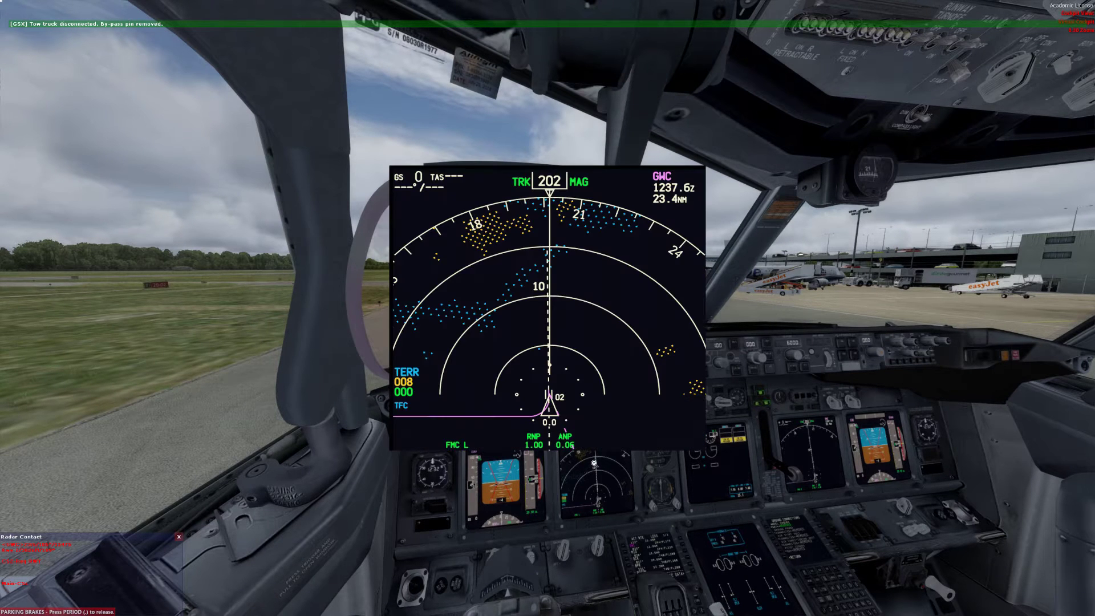
click(573, 329)
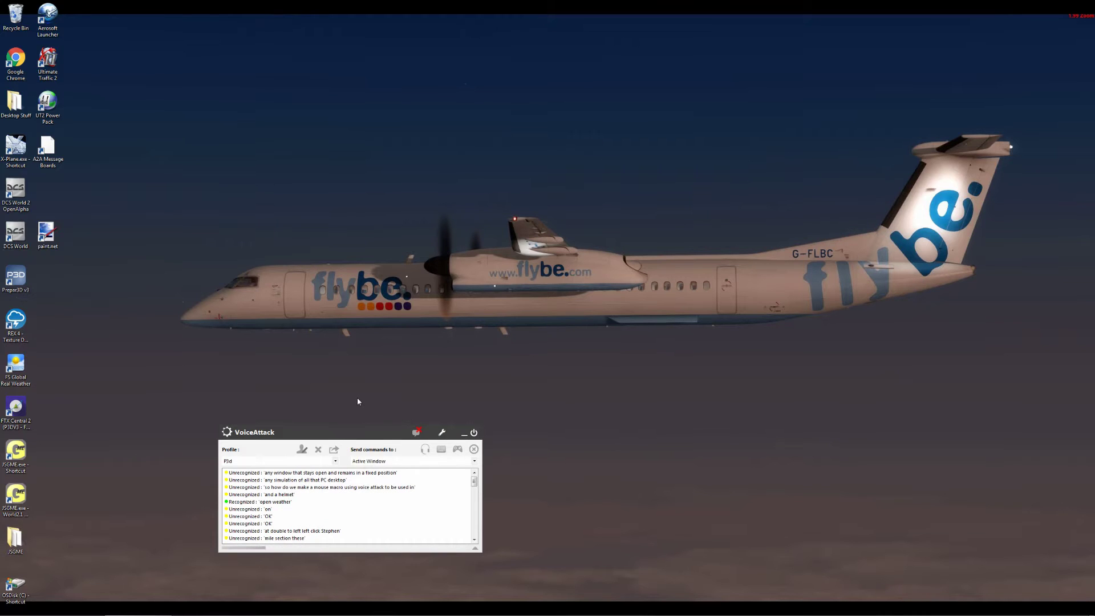
Add a new P3d profile command spoken as 'open weather' and give it a mouse action
click(301, 449)
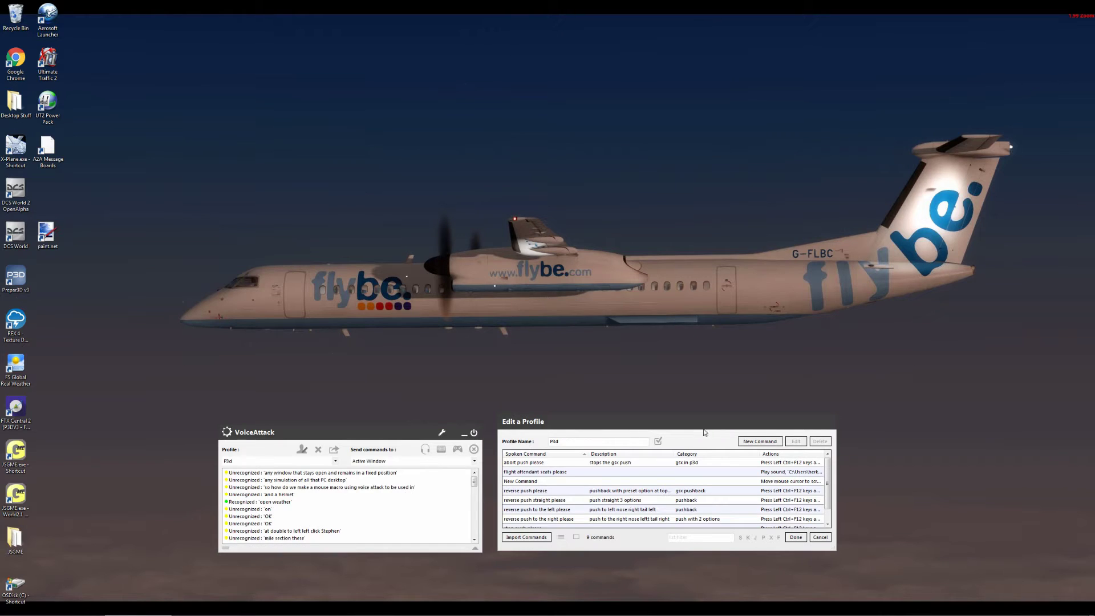
click(757, 441)
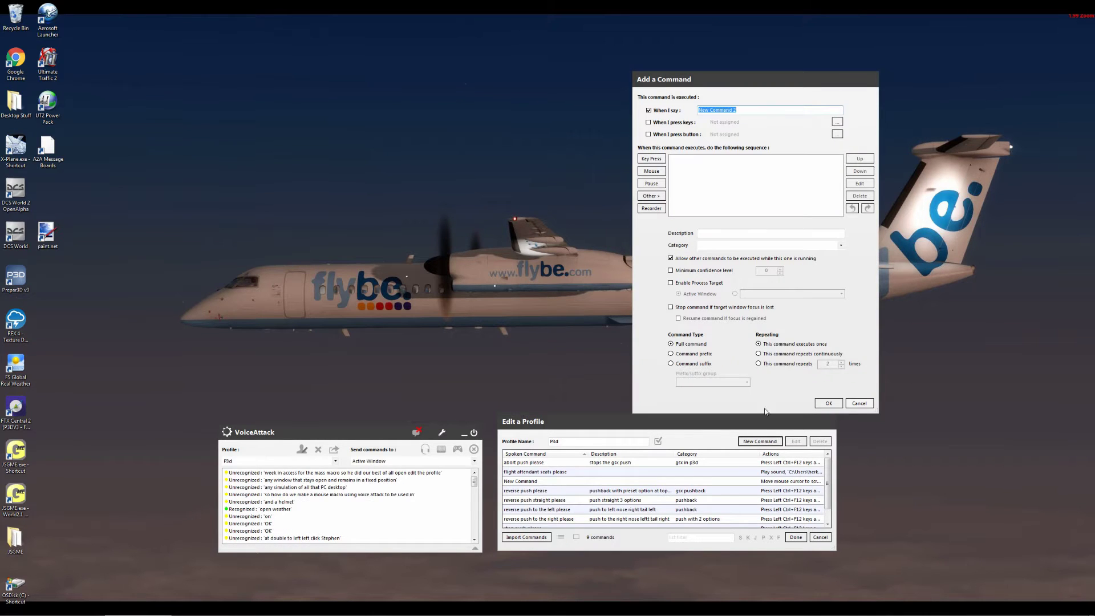
click(747, 118)
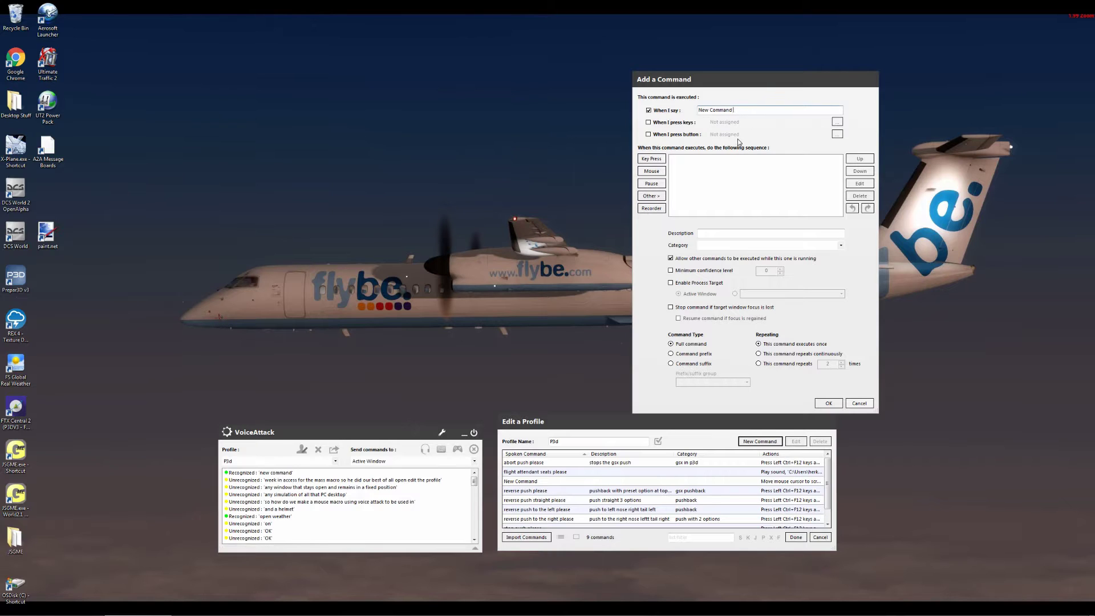
key(BackSpace)
key(BackSpace)
key(BackSpace)
key(BackSpace)
key(BackSpace)
key(BackSpace)
key(BackSpace)
text(open )
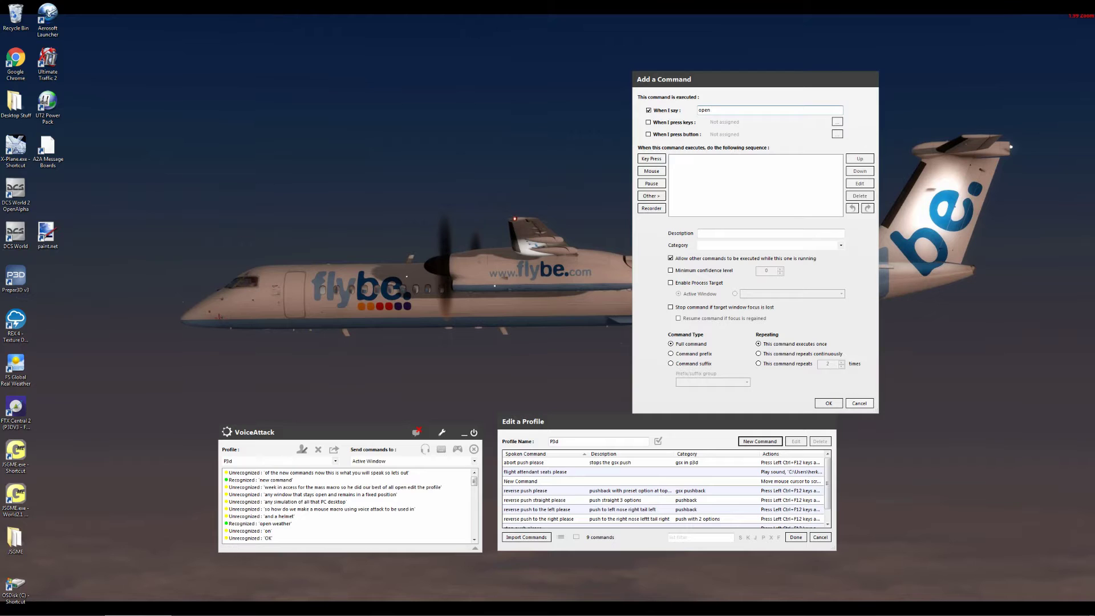
text(weather)
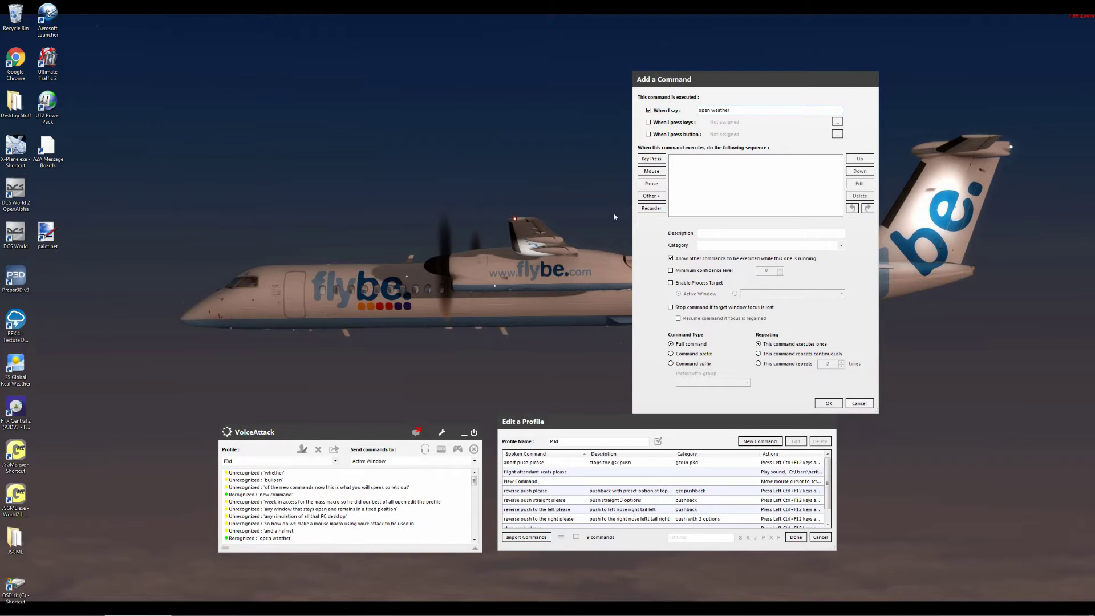
click(659, 173)
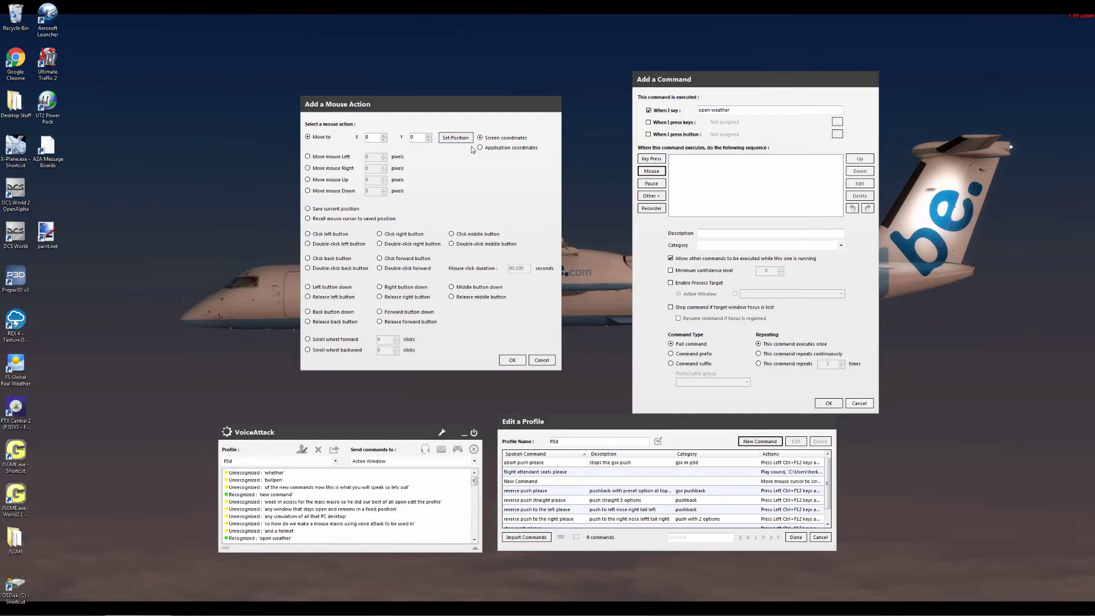
Make the first action move the mouse to the FS Global Real Weather icon at 35, 845
click(461, 140)
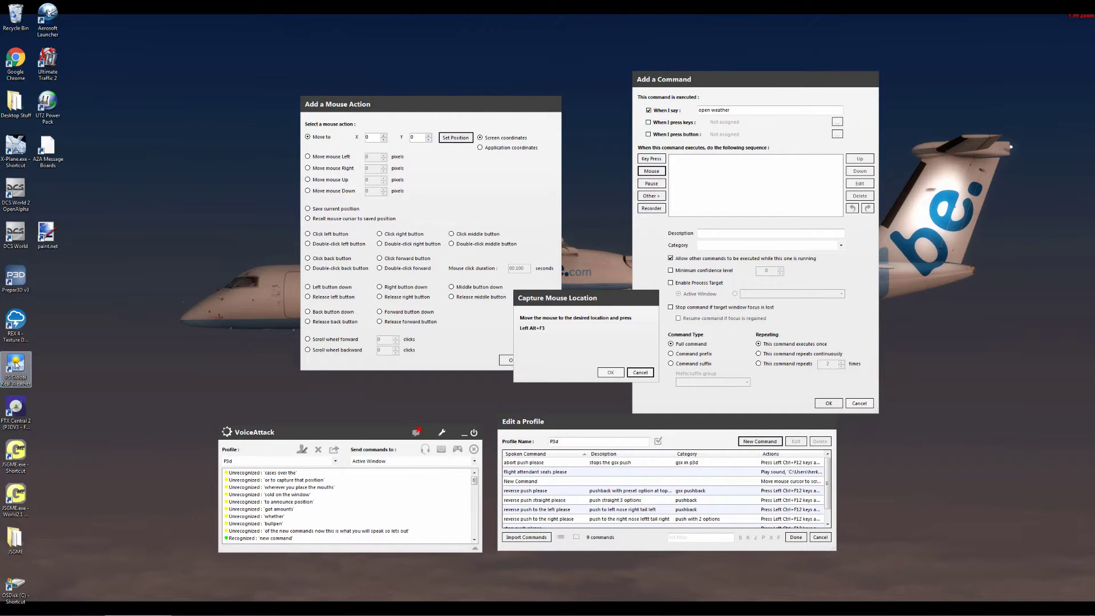
key(alt+F3)
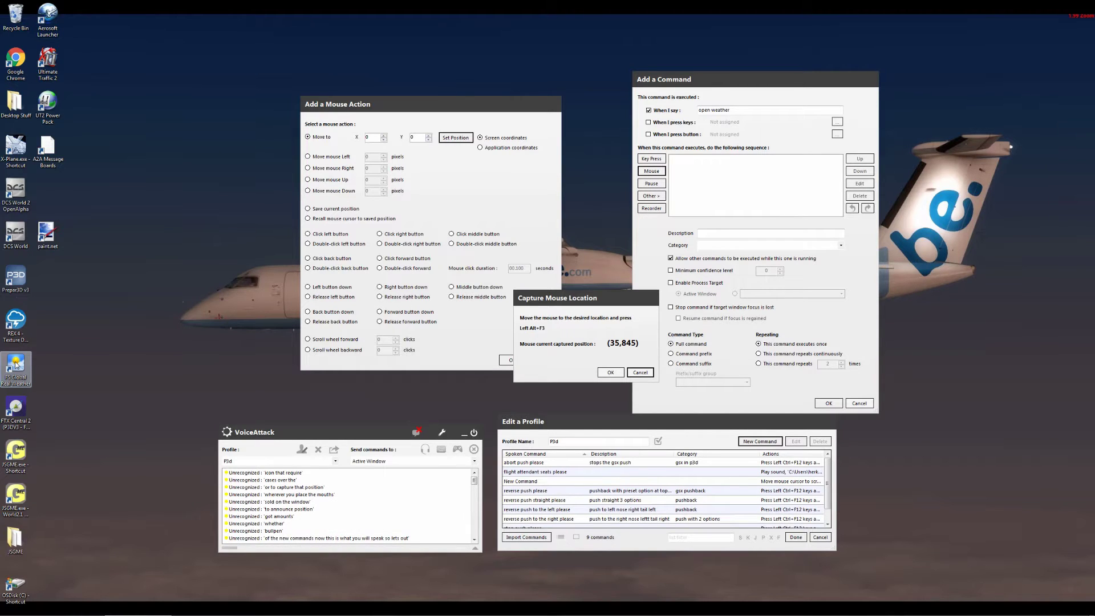
click(610, 372)
click(518, 363)
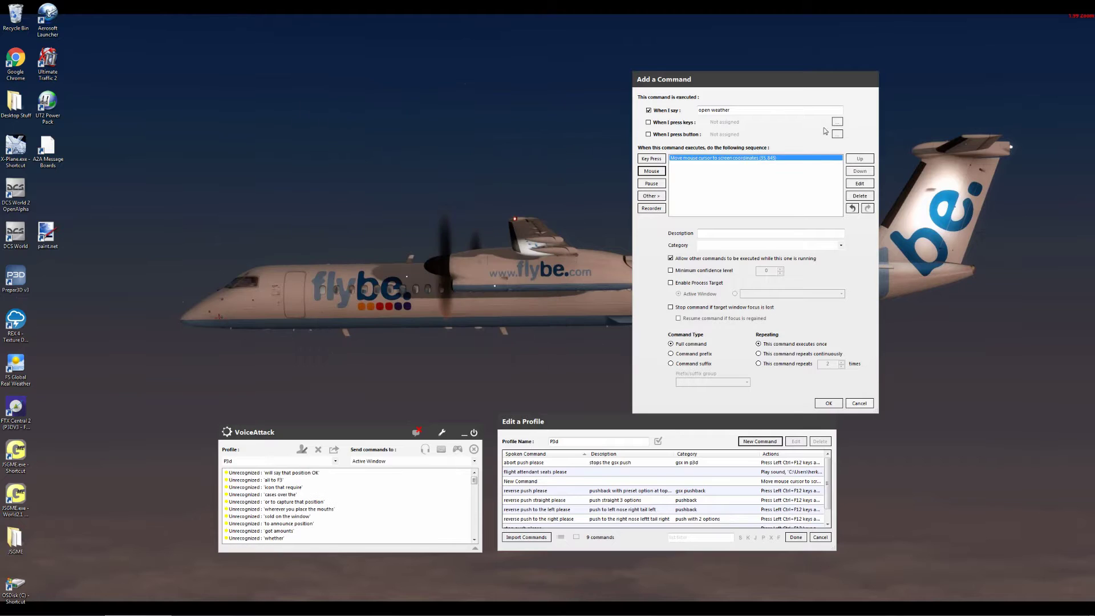
click(651, 183)
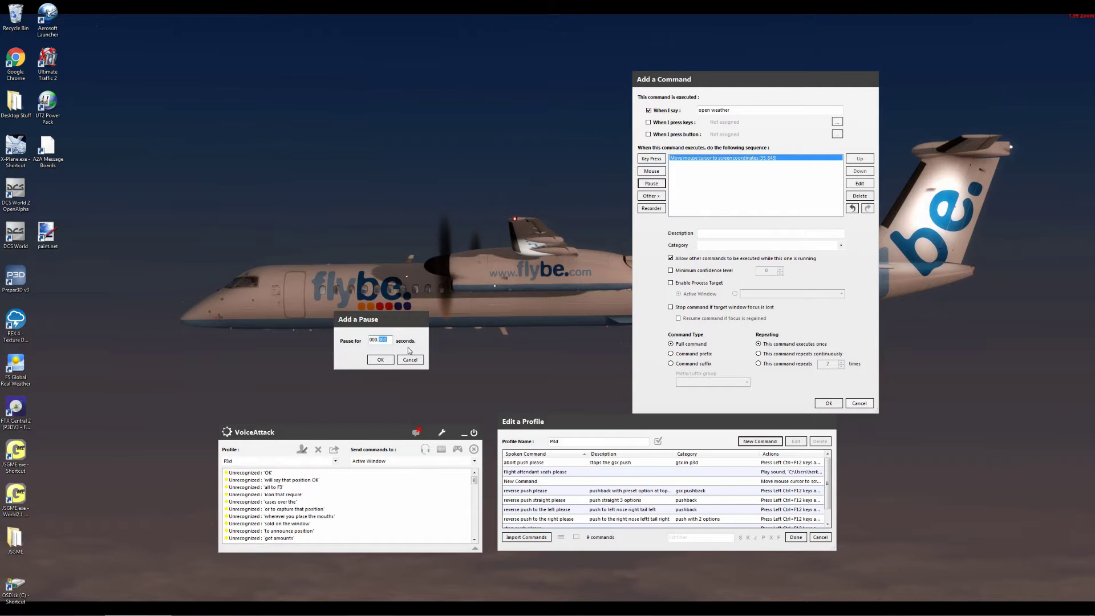
Add a 0.8-second pause and a left double-click, then save the command and close the editor
text(8)
click(381, 359)
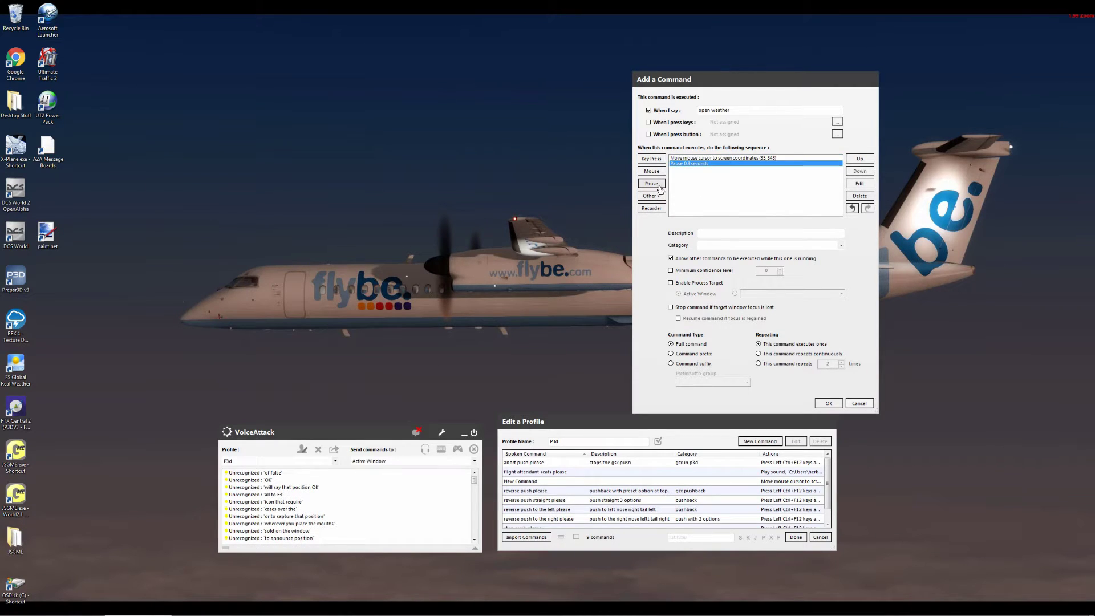
click(651, 171)
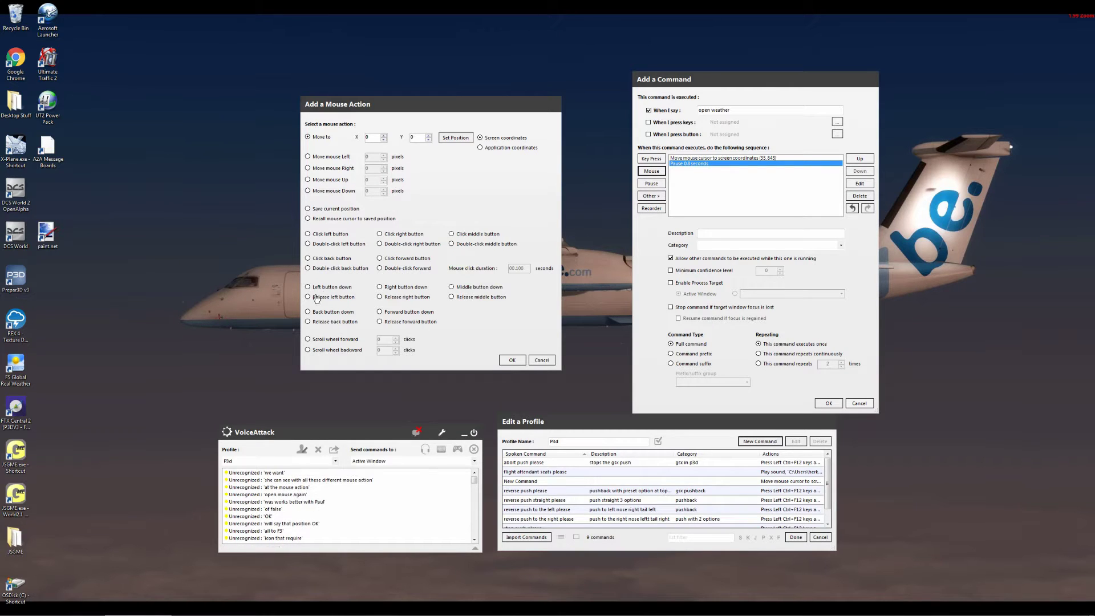
click(308, 244)
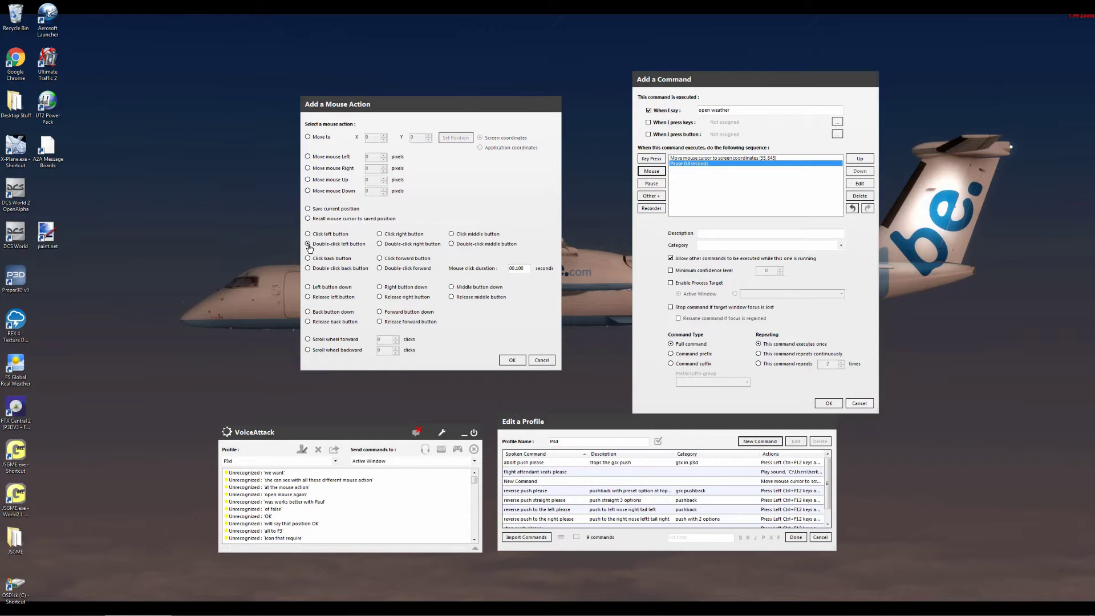
click(513, 361)
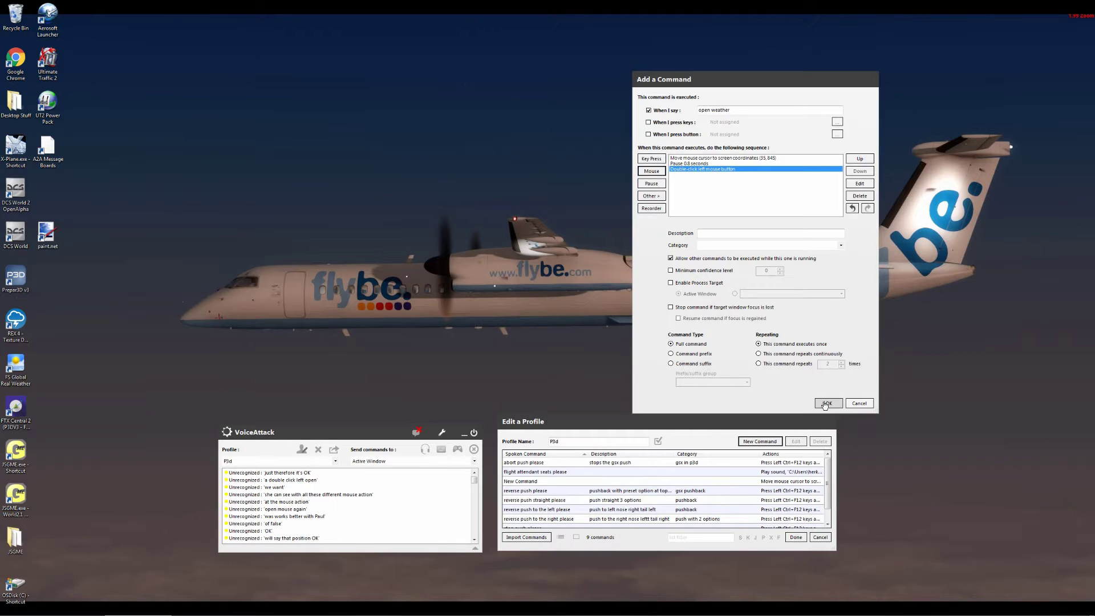
click(827, 403)
click(799, 539)
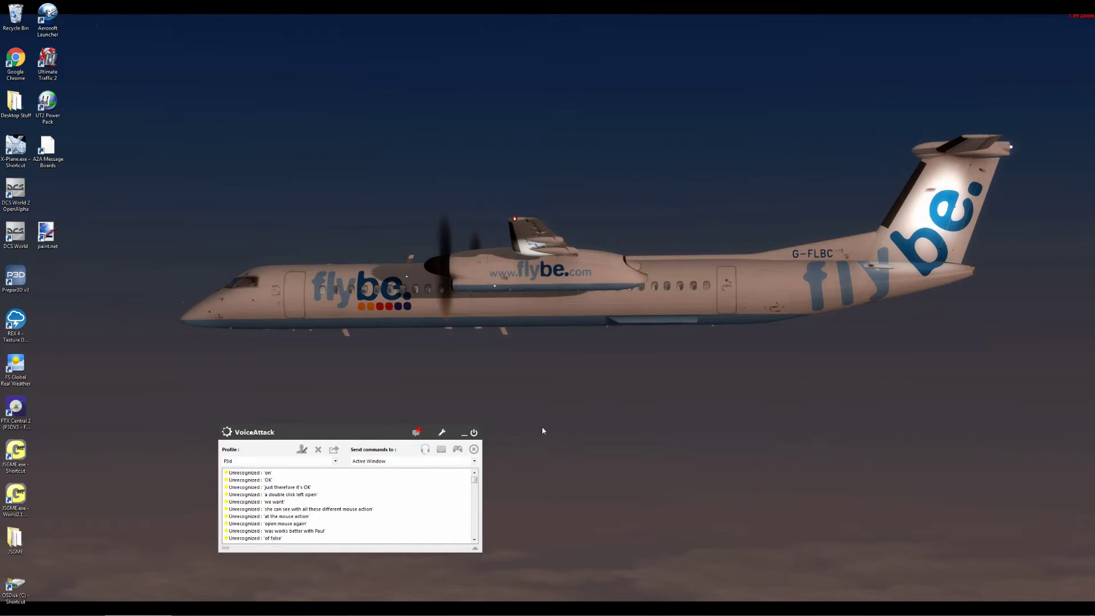
click(302, 450)
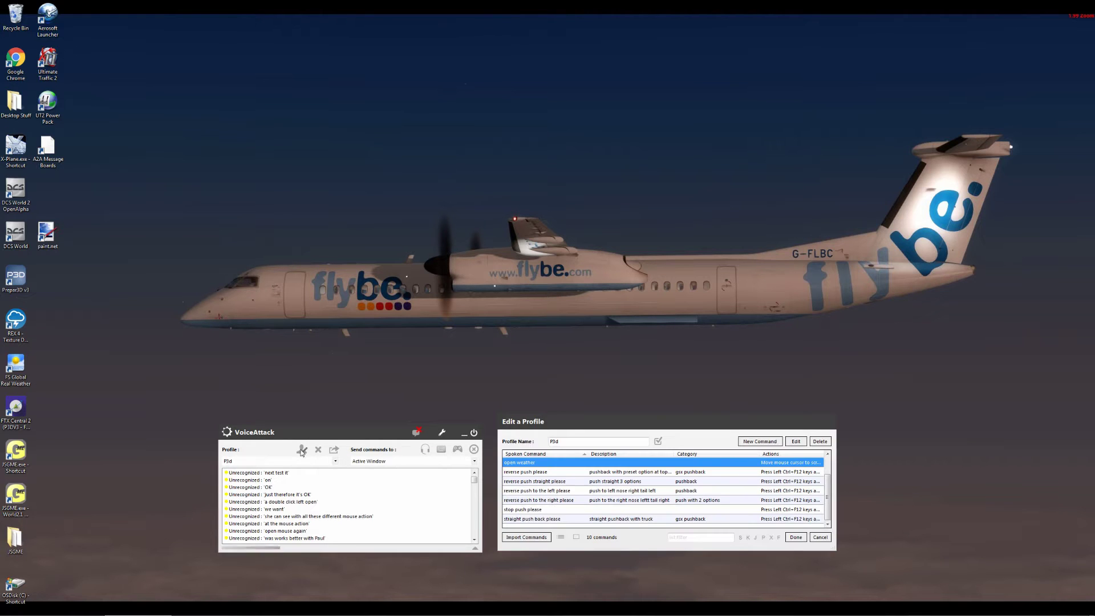
click(795, 538)
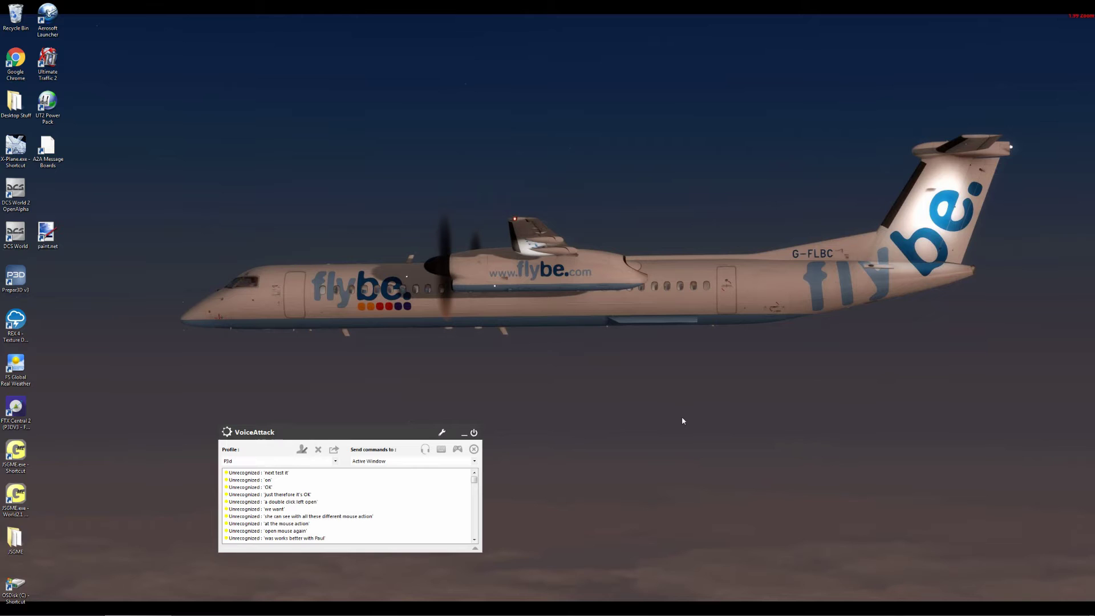
double_click(16, 365)
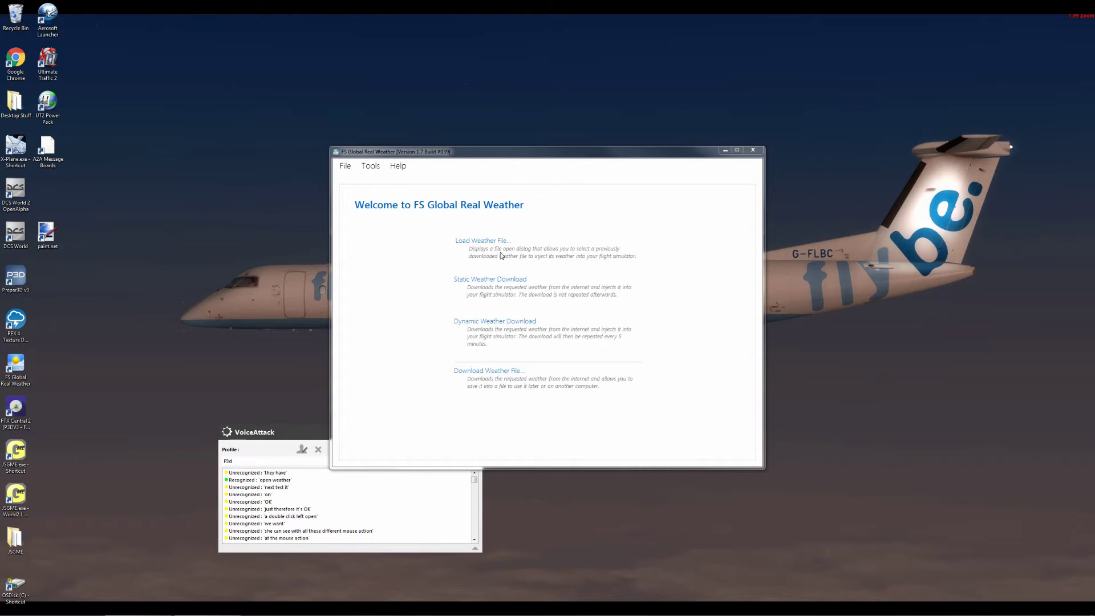
click(754, 149)
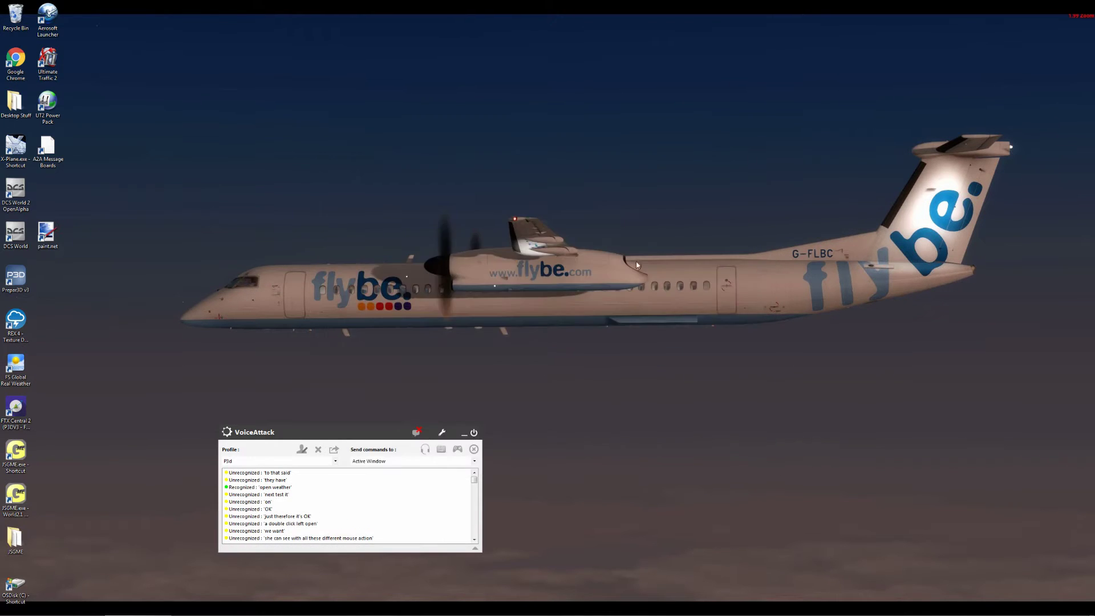